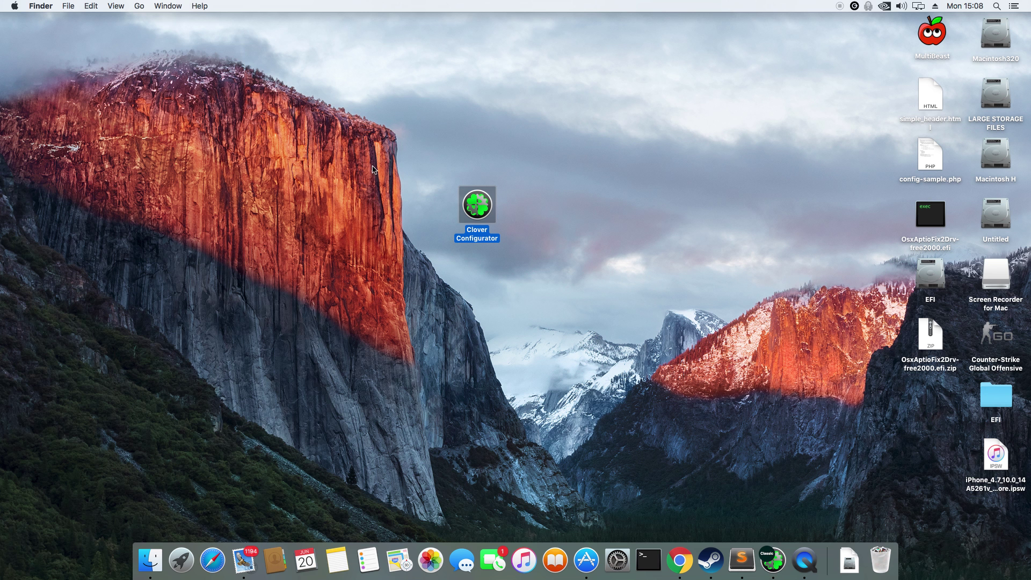
# Step: Open About This Mac and move its window to the top-left corner
pyautogui.moveTo(372, 158); pyautogui.dragTo(578, 279)
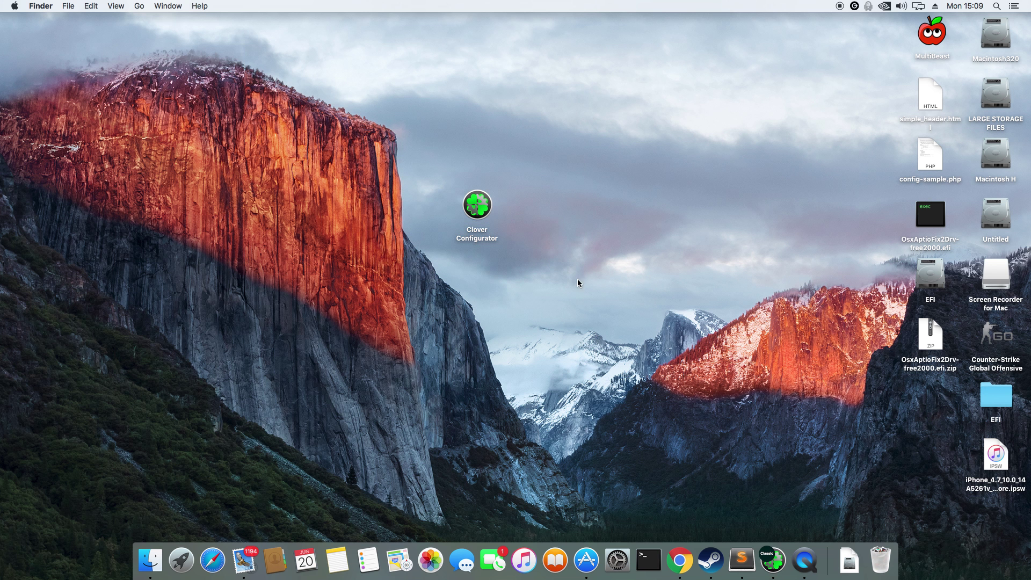
pyautogui.click(14, 6)
pyautogui.click(24, 20)
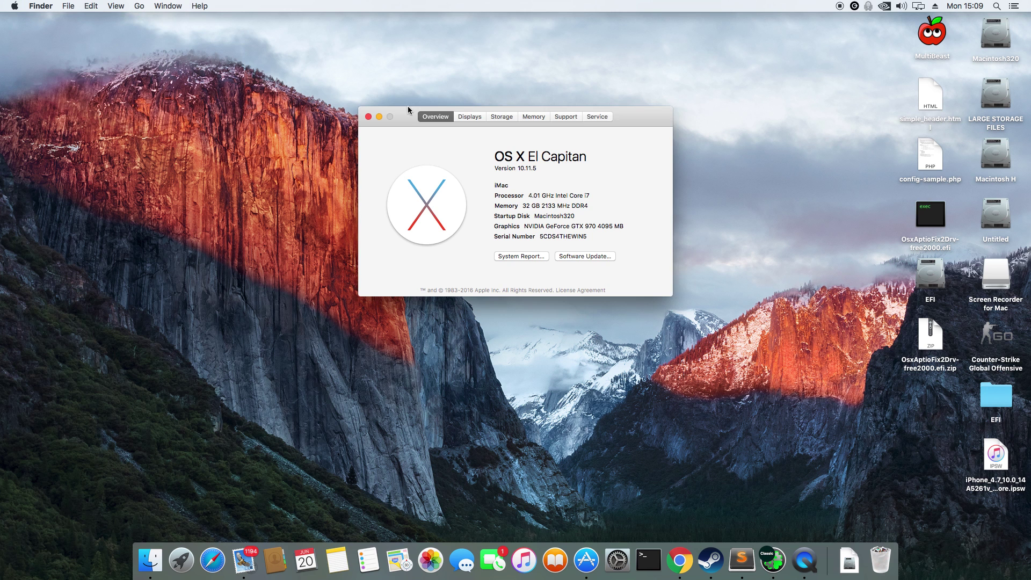
pyautogui.moveTo(413, 113); pyautogui.dragTo(132, 40)
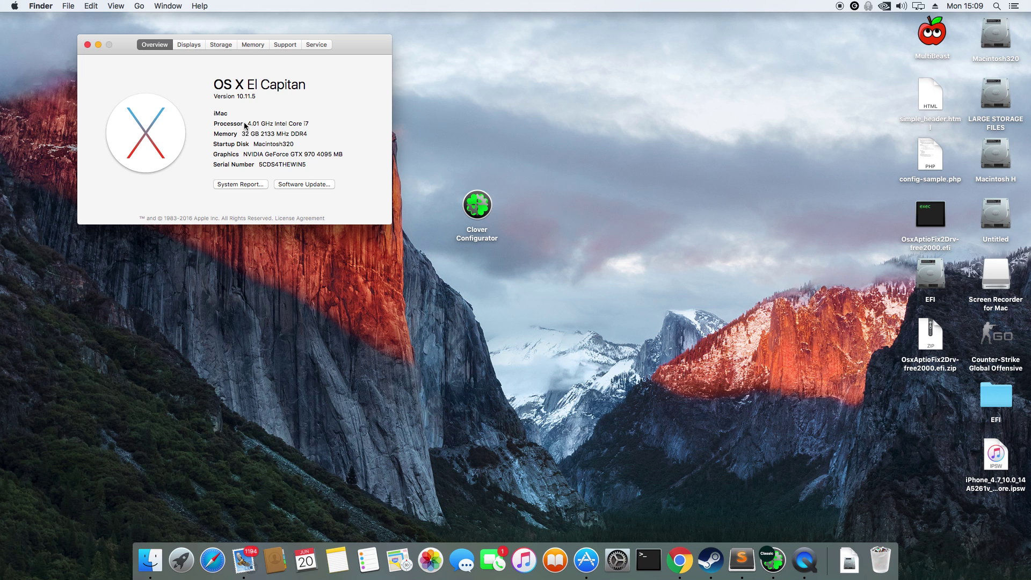
# Step: Highlight the Processor, Memory and Graphics details and open the full System Report
pyautogui.moveTo(247, 124)
pyautogui.mouseDown()
pyautogui.moveTo(263, 136)
pyautogui.moveTo(308, 134)
pyautogui.mouseUp()
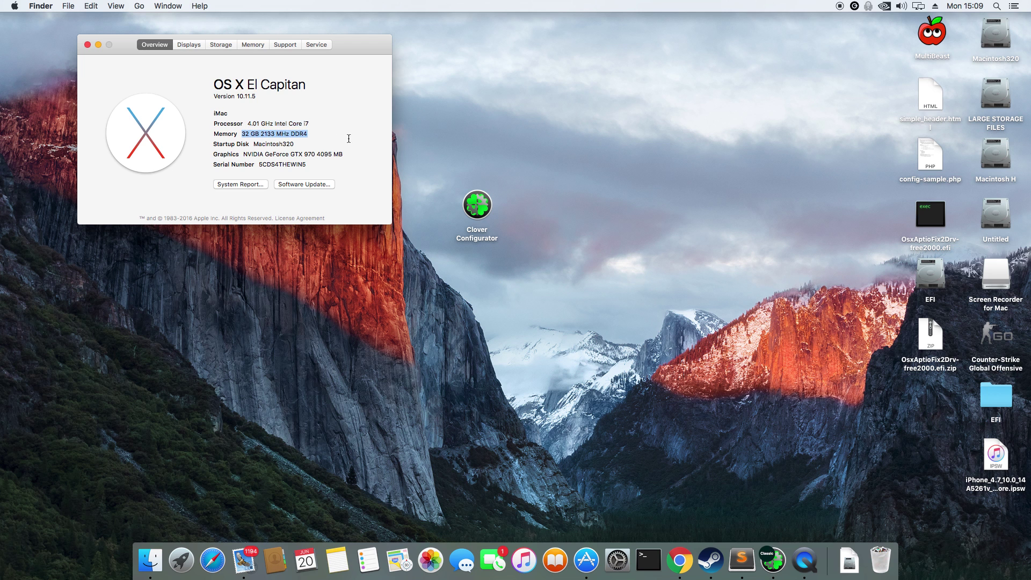
pyautogui.moveTo(246, 153); pyautogui.dragTo(368, 149)
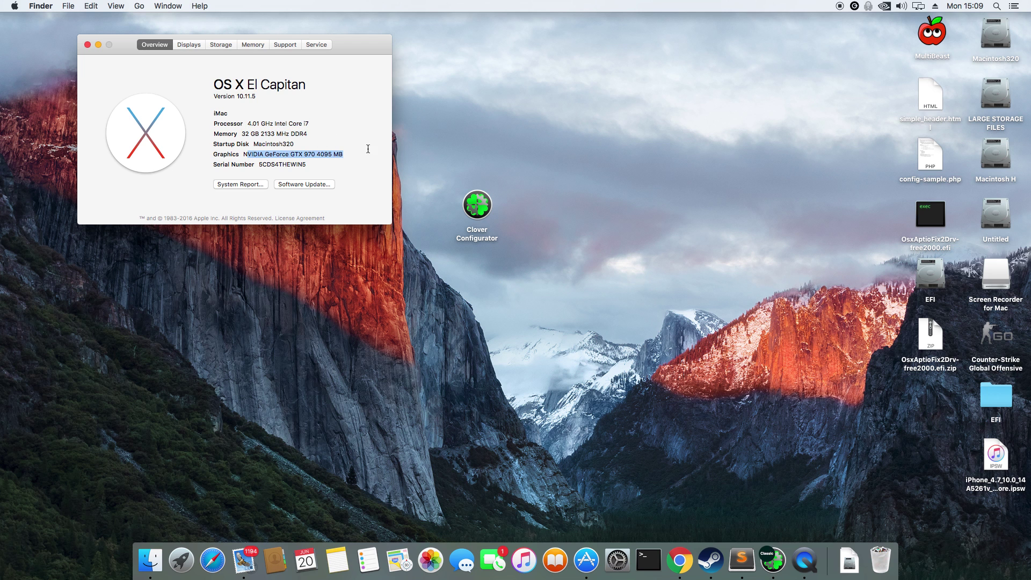
pyautogui.click(274, 166)
pyautogui.click(241, 183)
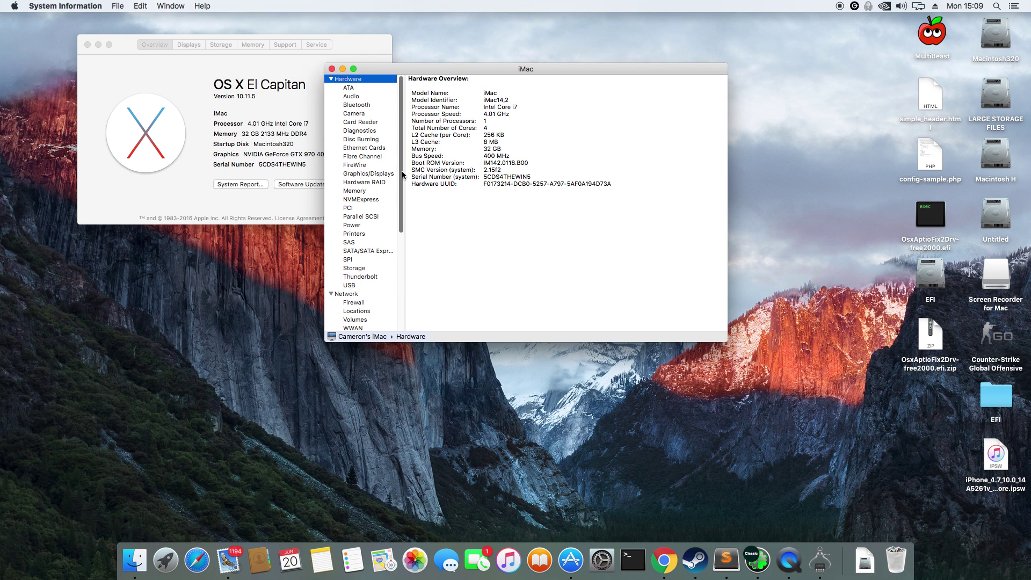
pyautogui.scroll(-5, 371, 201)
pyautogui.scroll(-5, 371, 226)
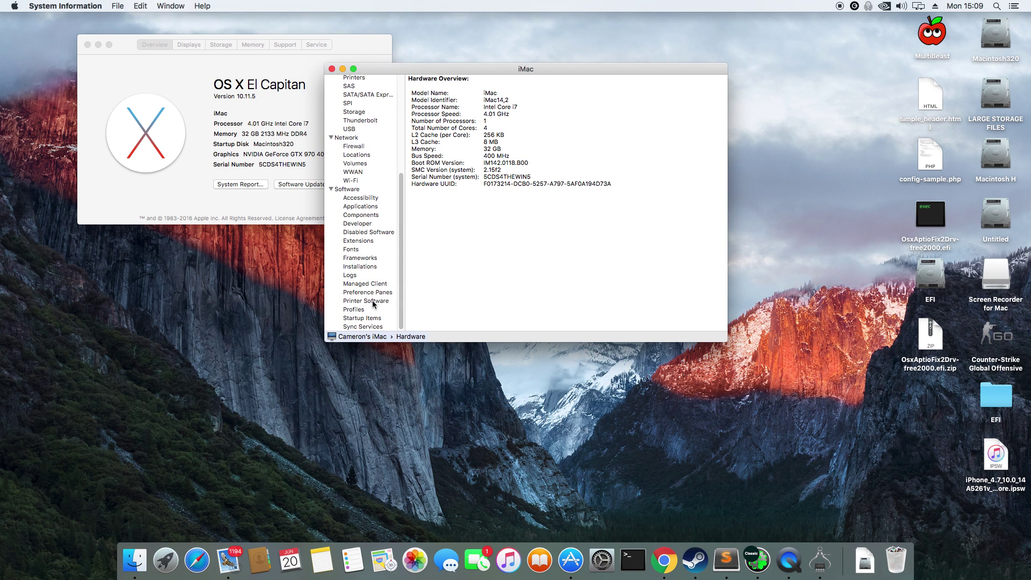
pyautogui.scroll(5, 371, 242)
pyautogui.scroll(5, 387, 226)
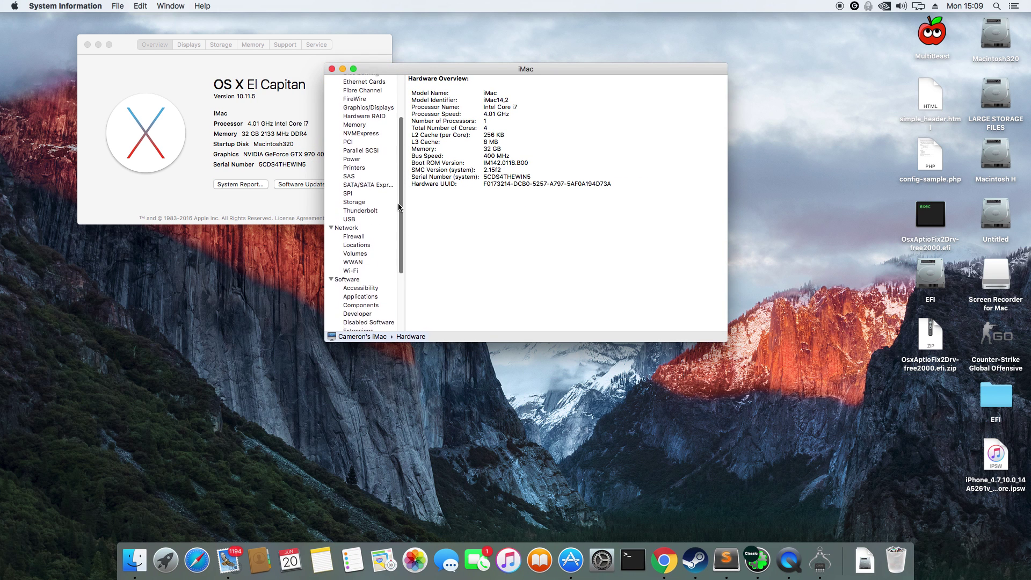
pyautogui.scroll(2, 386, 202)
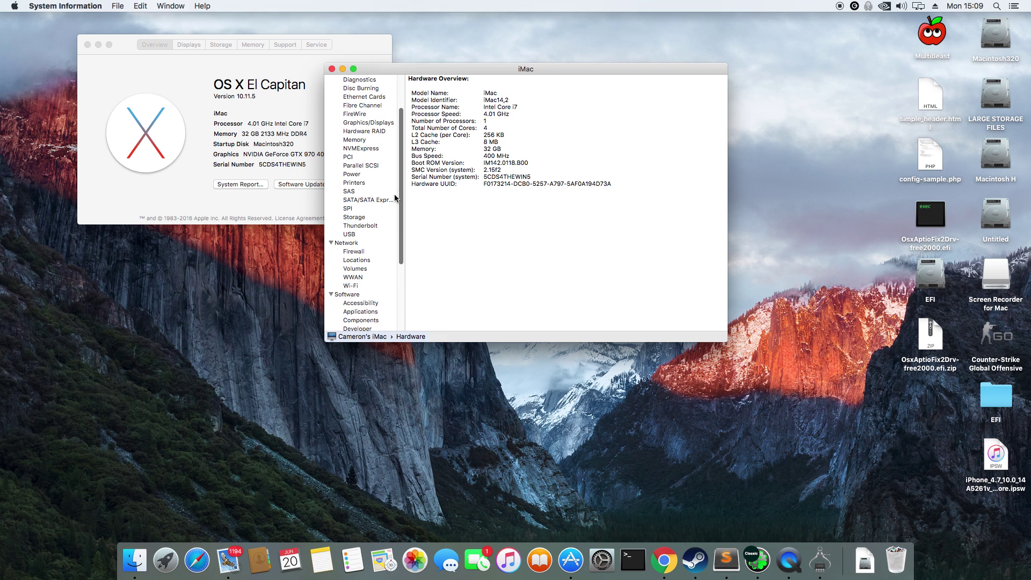
pyautogui.click(355, 139)
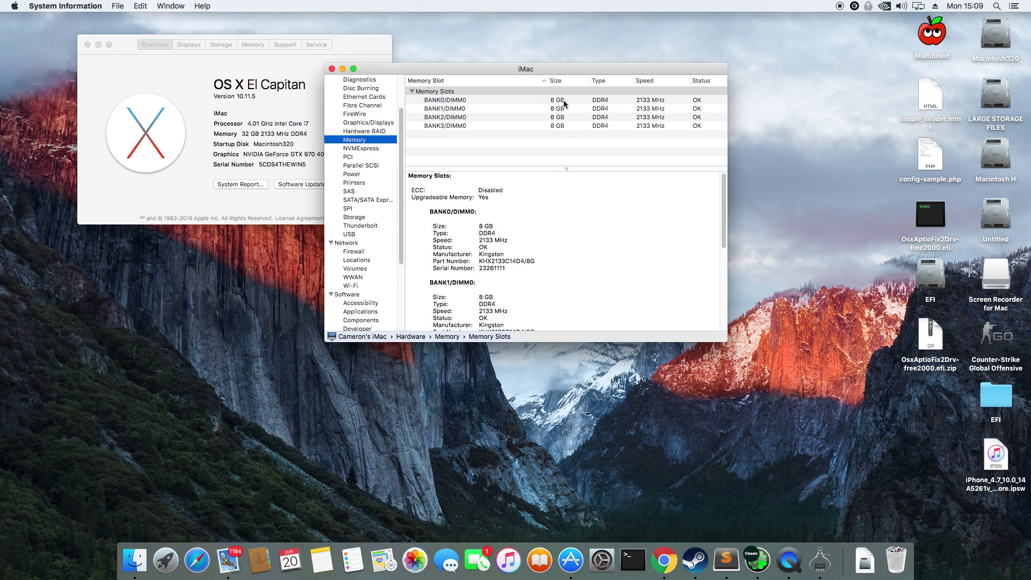
pyautogui.click(368, 159)
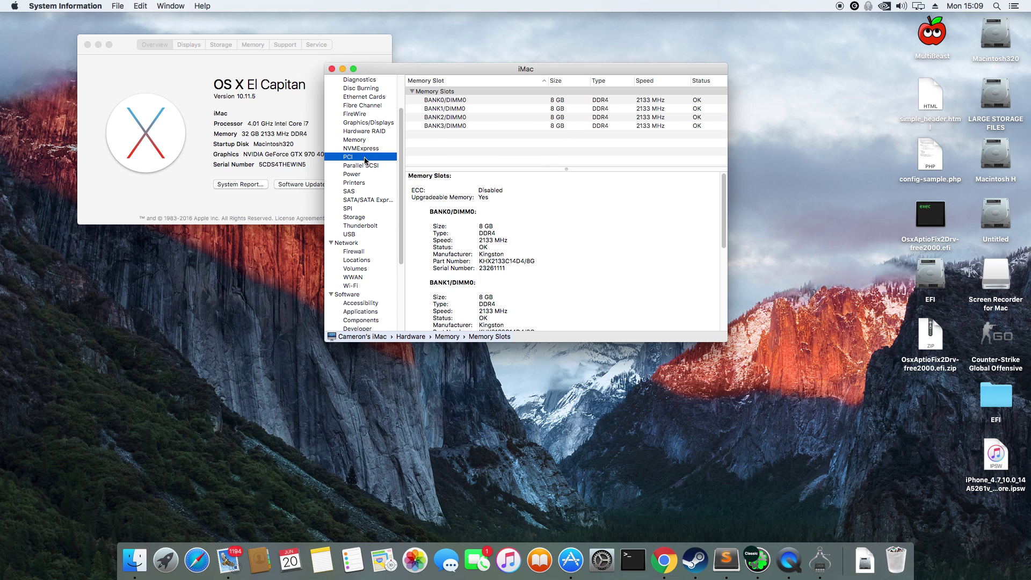
pyautogui.click(408, 149)
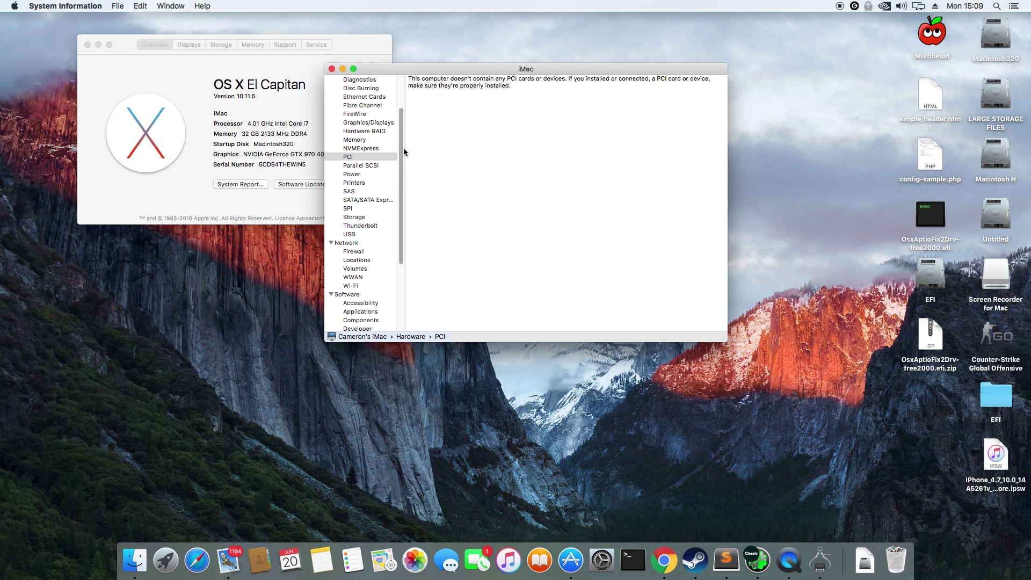
pyautogui.moveTo(403, 147); pyautogui.dragTo(405, 130)
pyautogui.click(368, 151)
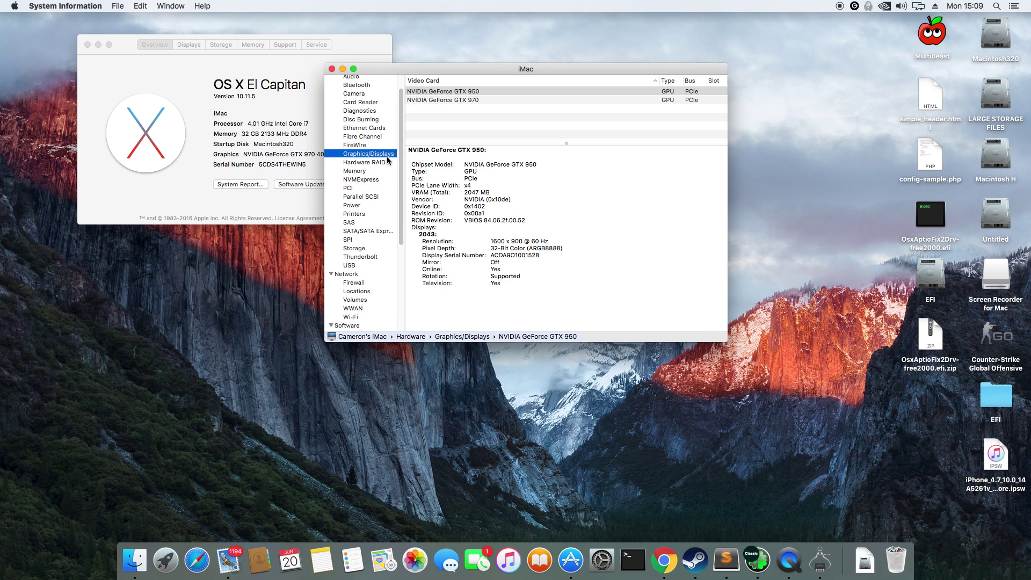
pyautogui.click(444, 91)
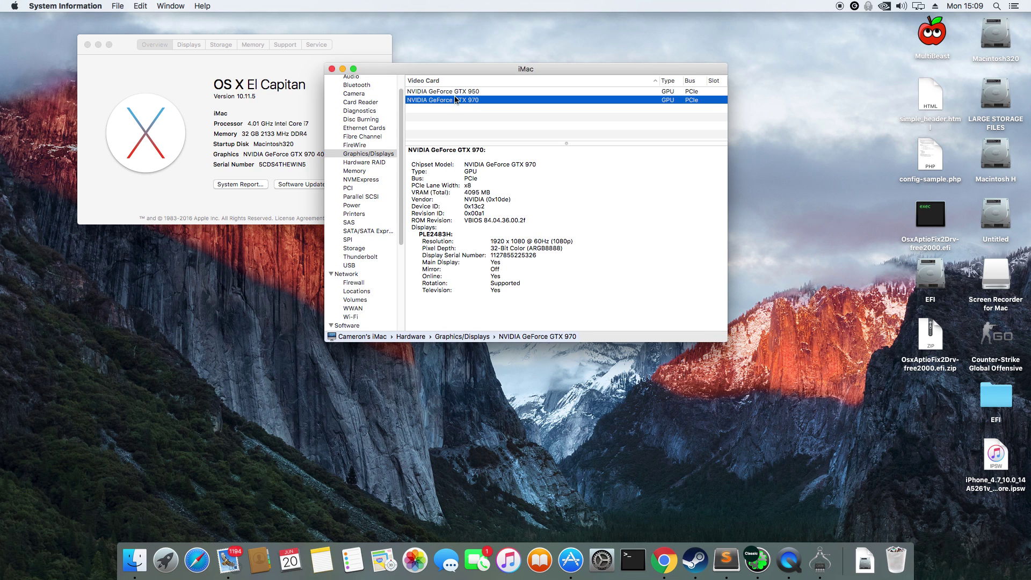
pyautogui.click(333, 69)
# Step: Launch Clover Configurator, dismiss the website notice, and eject the mounted EFI disk
pyautogui.doubleClick(477, 207)
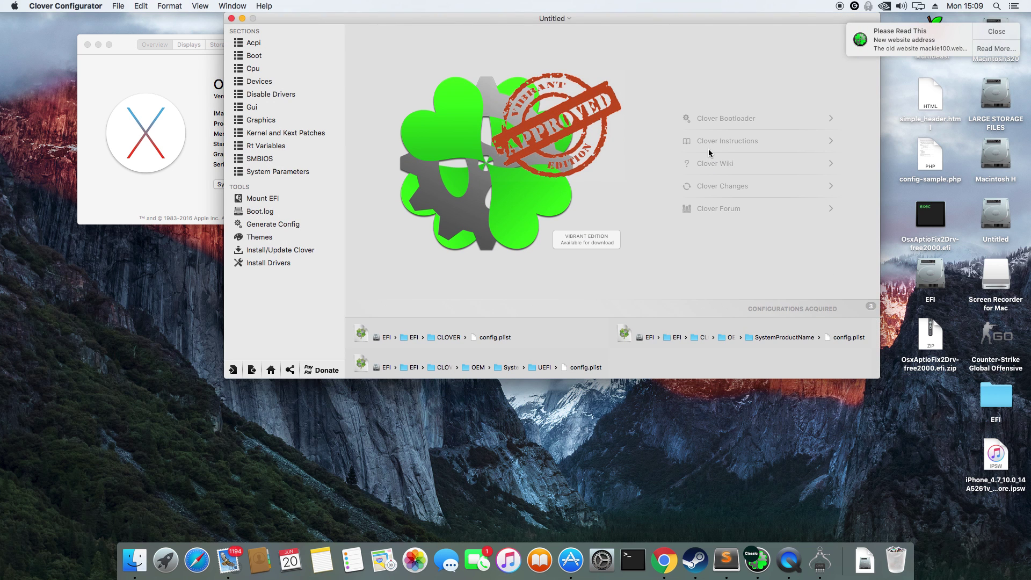
pyautogui.click(995, 31)
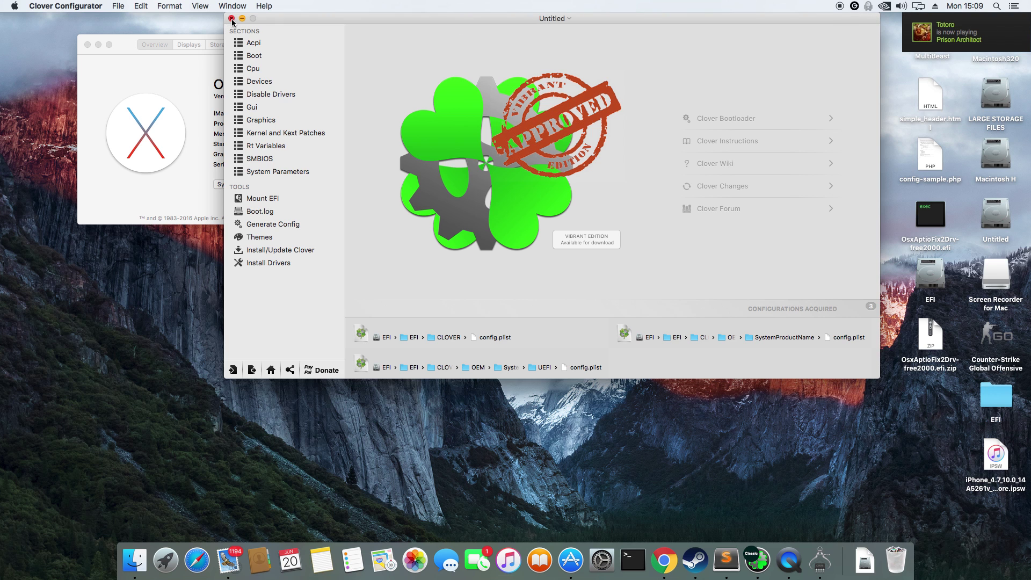
pyautogui.rightClick(918, 278)
pyautogui.click(841, 298)
pyautogui.click(500, 234)
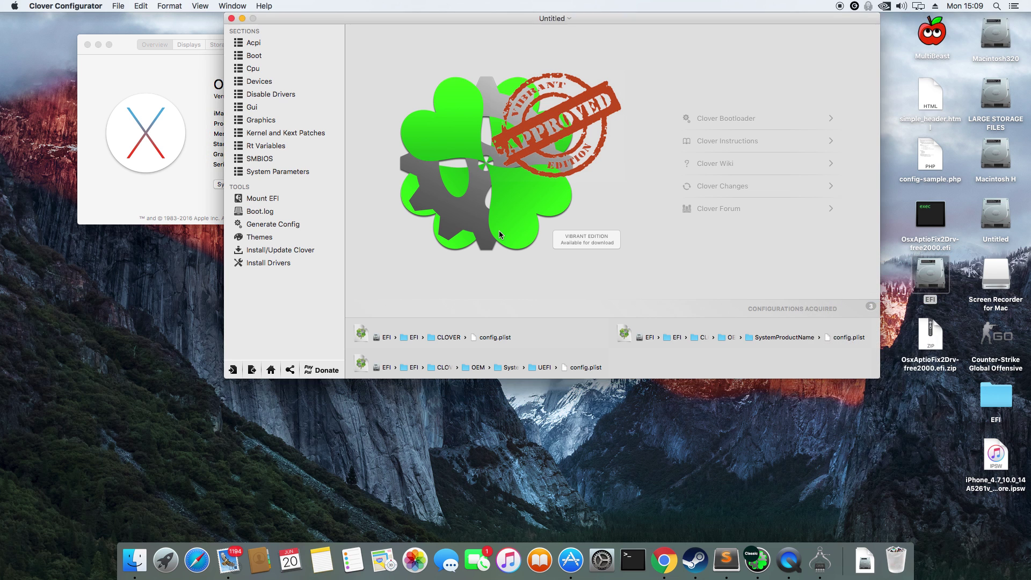
# Step: Relaunch Clover Configurator and choose Mount EFI partition when config.plist isn't found
pyautogui.click(232, 18)
pyautogui.doubleClick(477, 214)
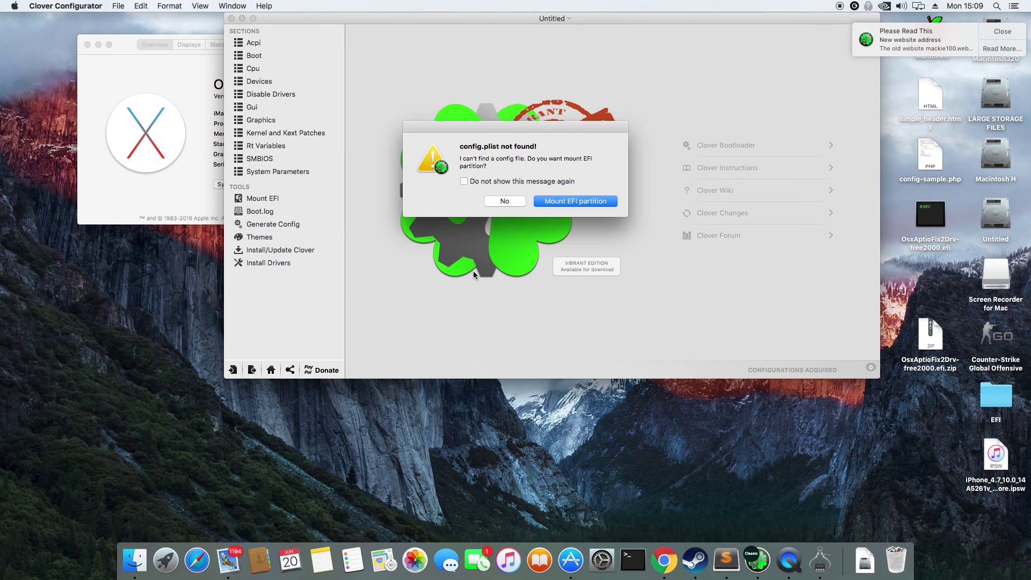
pyautogui.click(569, 201)
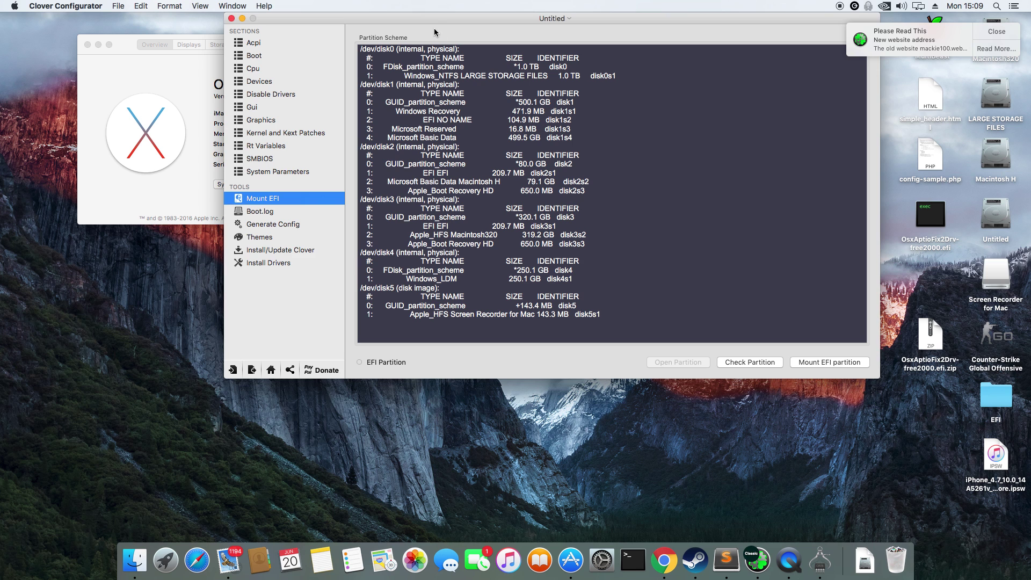
# Step: Confirm Macintosh320 as the startup disk in System Information
pyautogui.moveTo(432, 19); pyautogui.dragTo(372, 69)
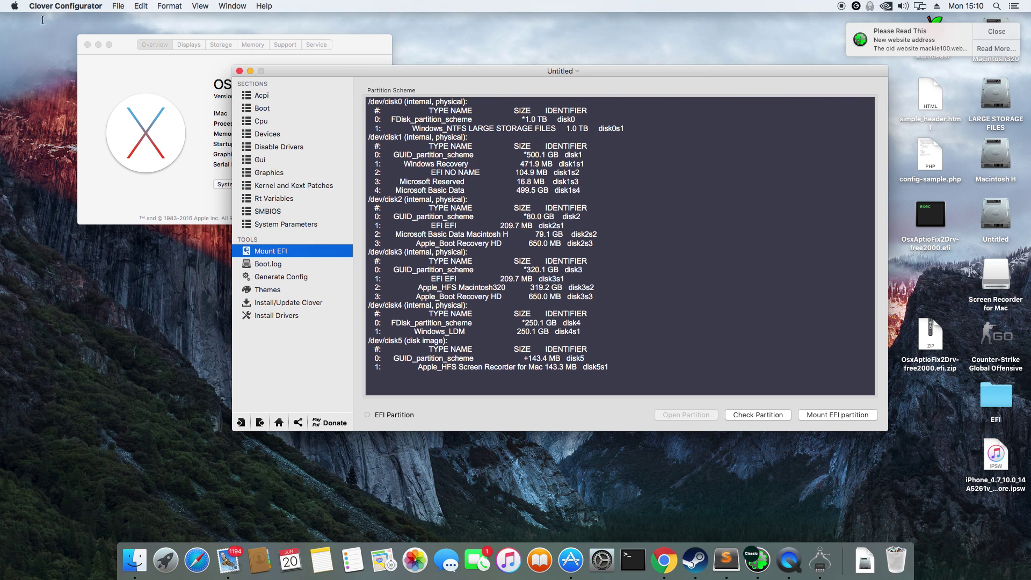
pyautogui.moveTo(195, 38); pyautogui.dragTo(129, 42)
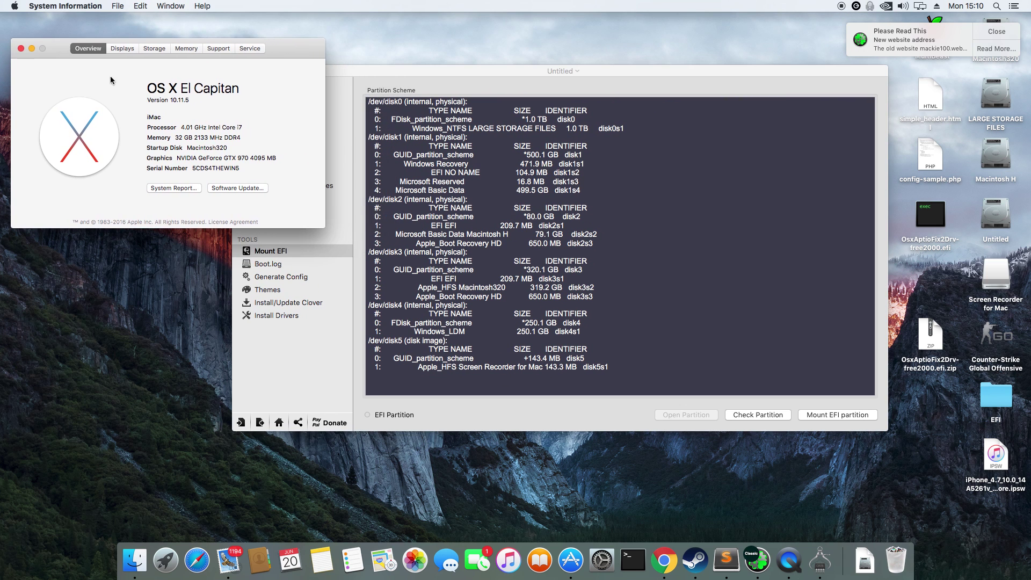
pyautogui.doubleClick(197, 149)
# Step: Locate Macintosh320 on disk3 in the partition list and select EFI partition disk3s1
pyautogui.moveTo(459, 288); pyautogui.dragTo(508, 291)
pyautogui.click(513, 290)
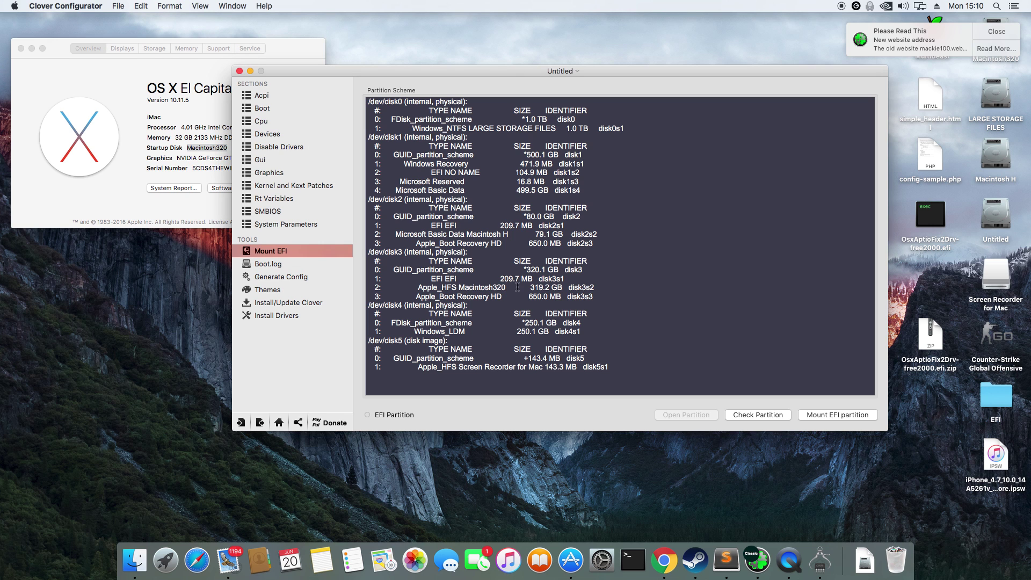
pyautogui.moveTo(442, 279); pyautogui.dragTo(577, 277)
# Step: Mount the disk3s1 EFI partition
pyautogui.click(819, 416)
pyautogui.click(476, 208)
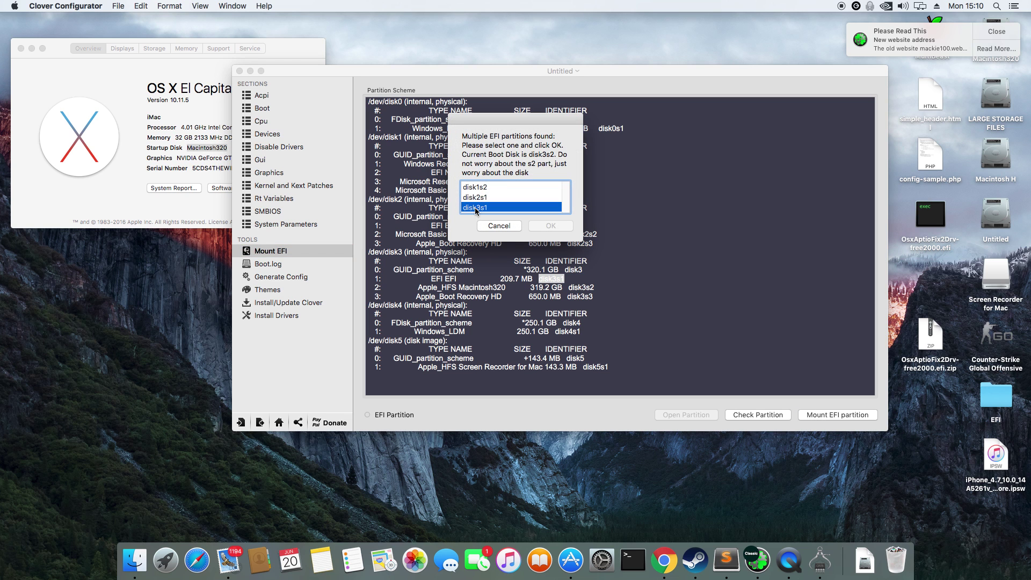
pyautogui.click(551, 225)
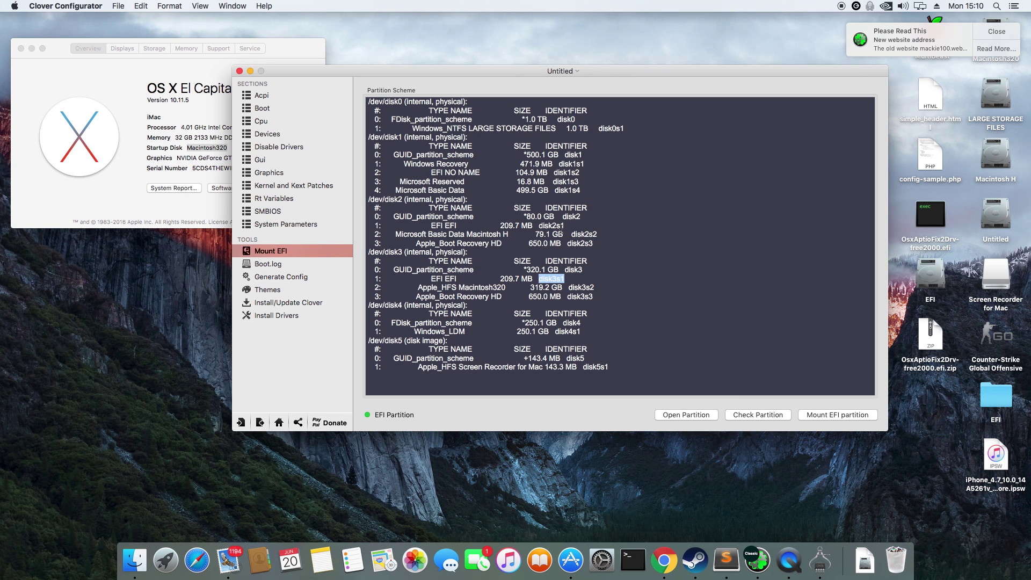
# Step: Check that the mounted EFI folder holds APPLE, BOOT and CLOVER, then return home
pyautogui.doubleClick(932, 277)
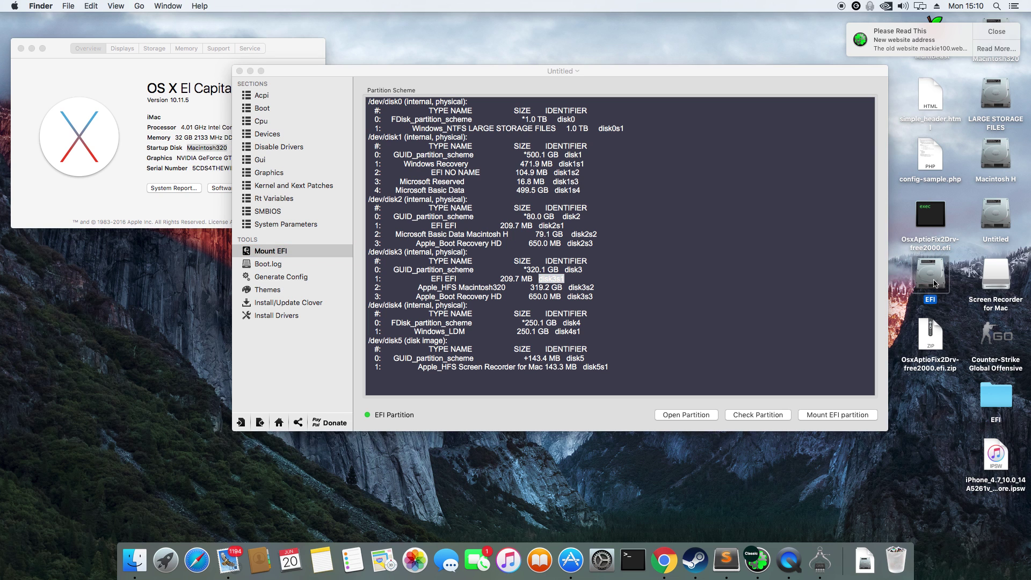
pyautogui.click(476, 158)
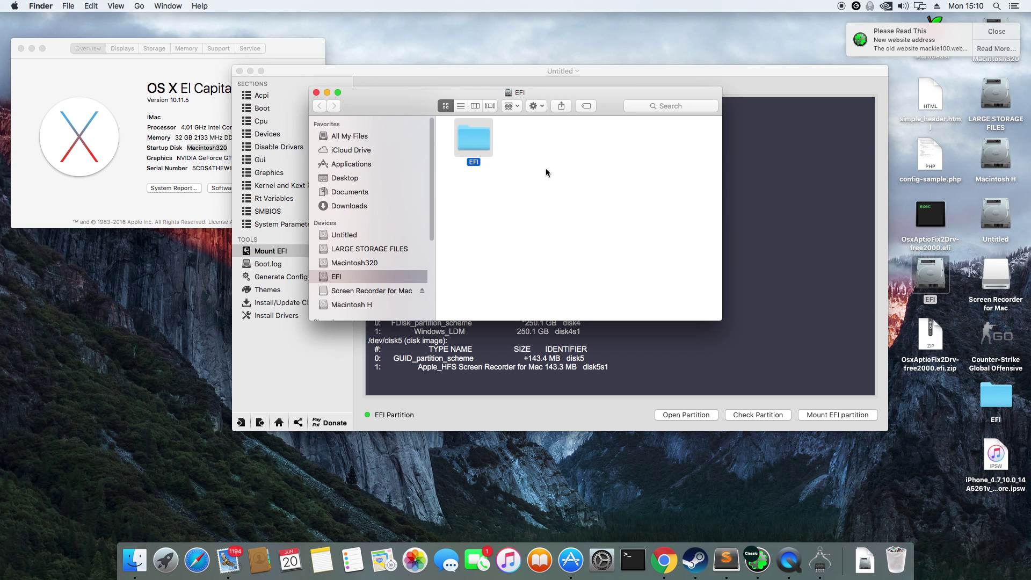
pyautogui.doubleClick(487, 138)
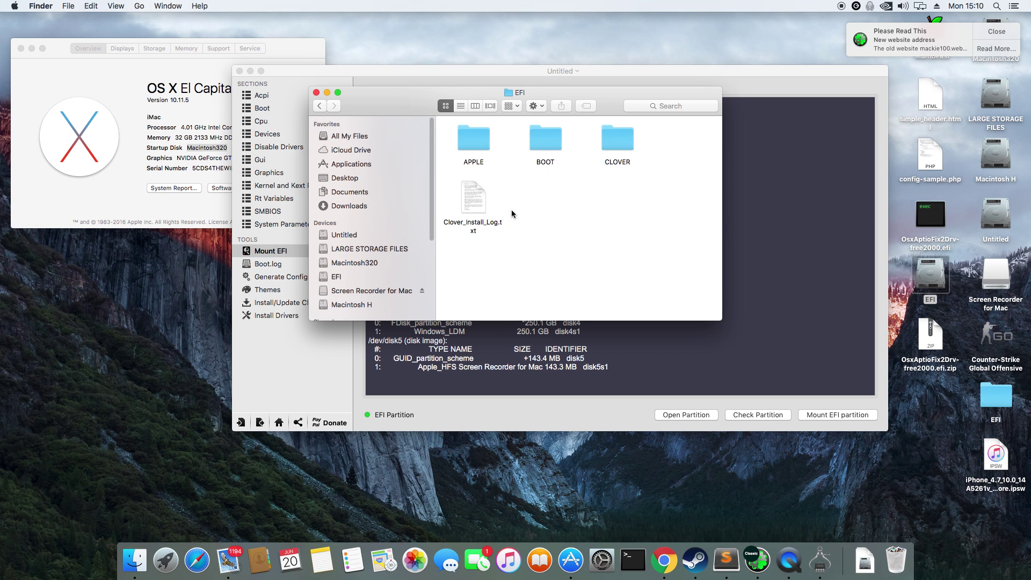
pyautogui.click(316, 93)
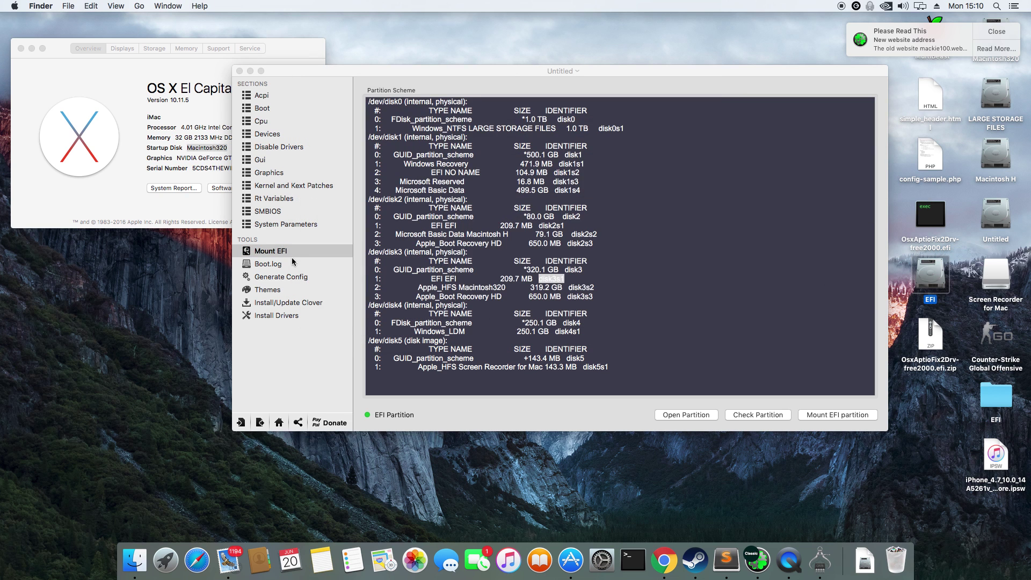
pyautogui.click(279, 422)
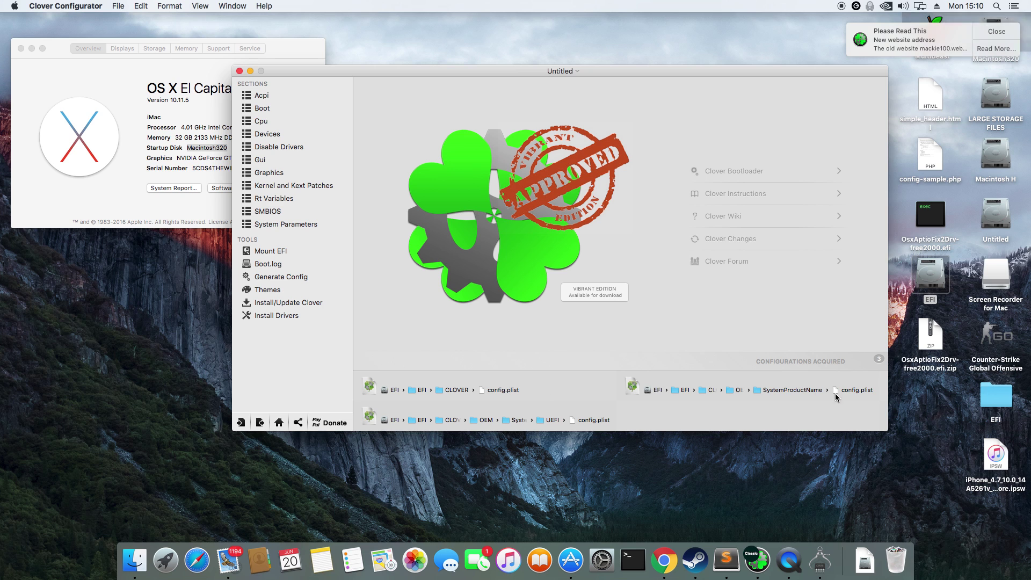
# Step: Open the config.plist listed at EFI/CLOVER under Configurations Acquired
pyautogui.click(505, 392)
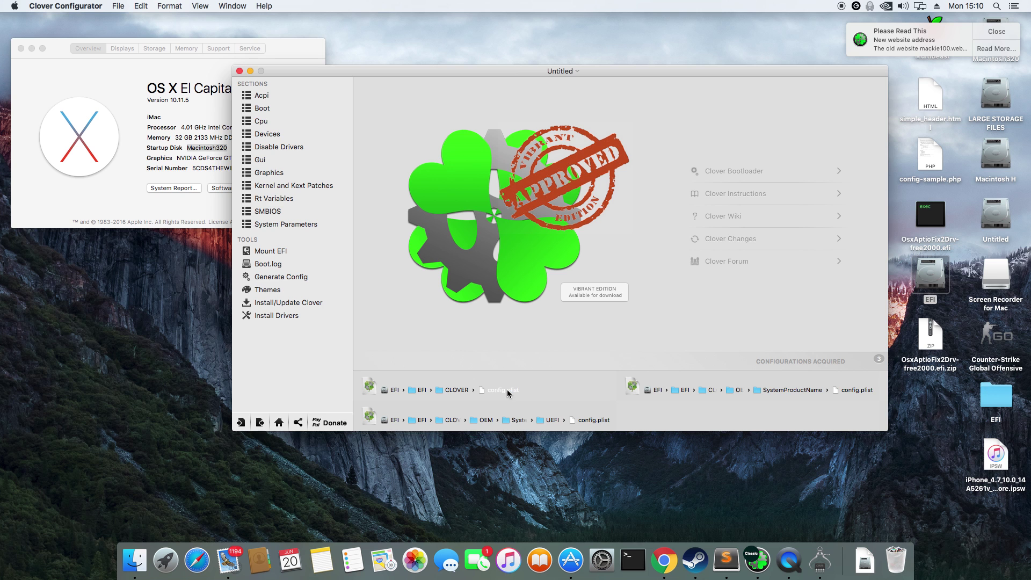
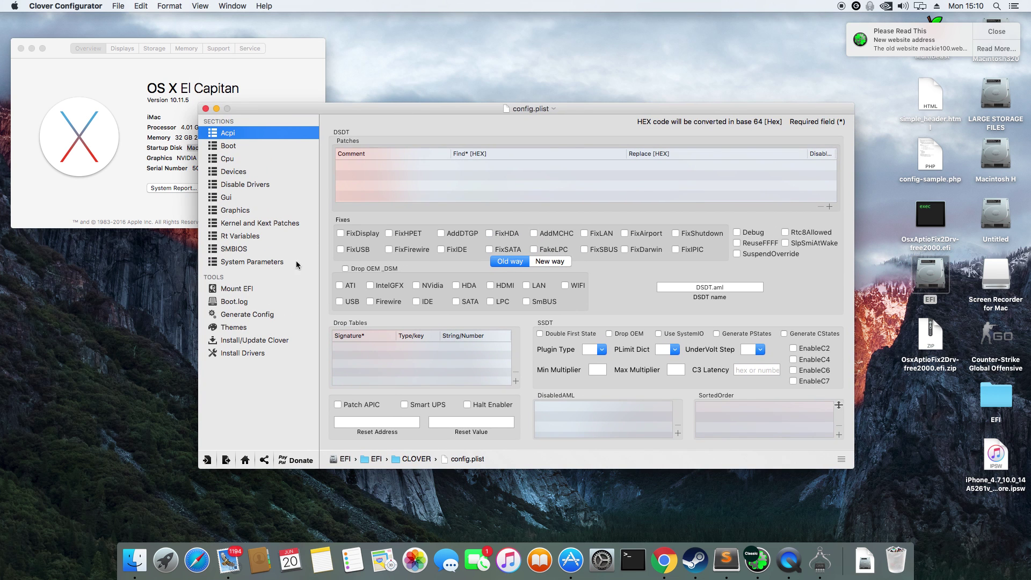
# Step: In SMBIOS, open the Mac model picker and preview the Mac mini variants
pyautogui.click(240, 249)
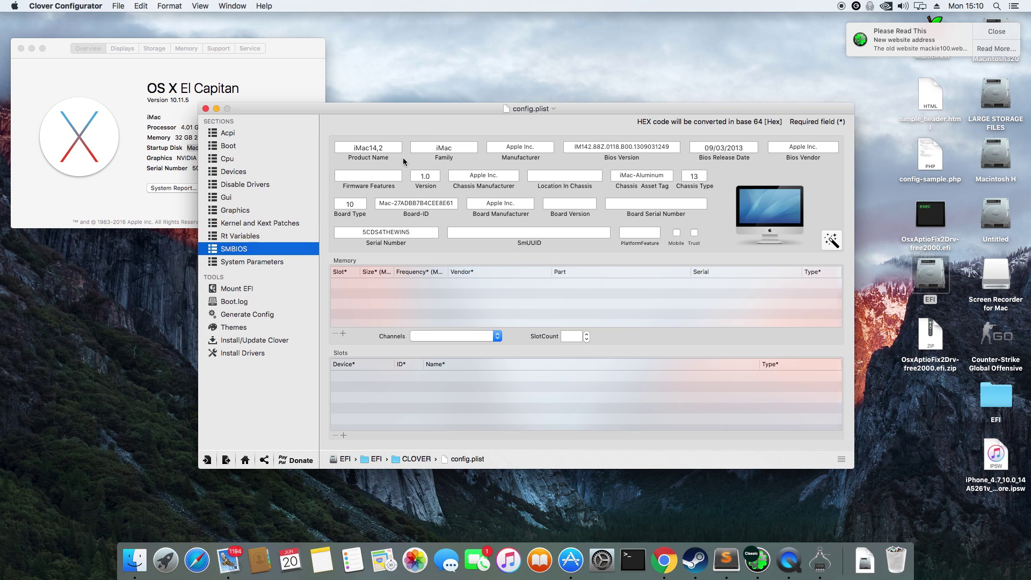
pyautogui.click(830, 241)
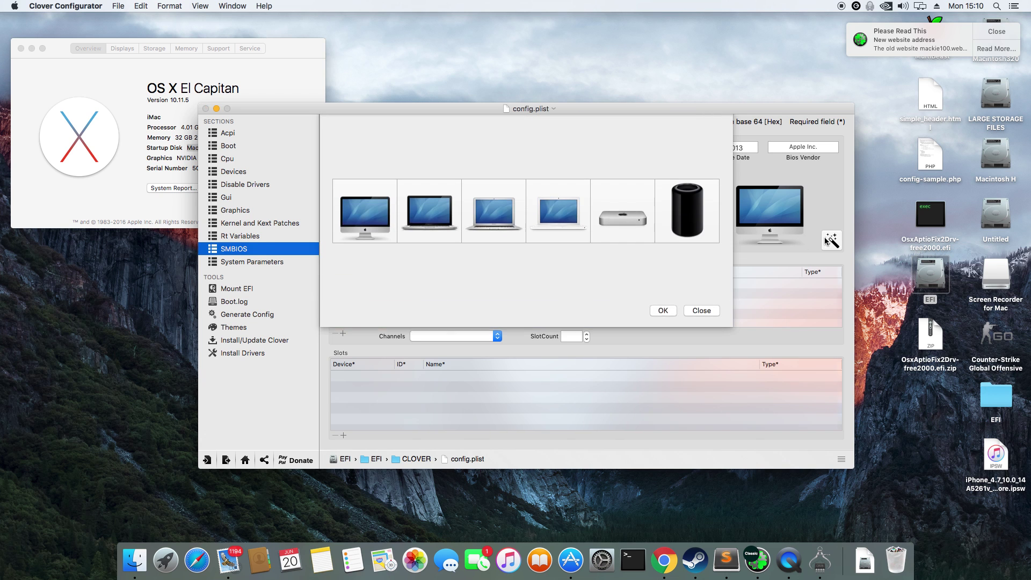
pyautogui.click(641, 219)
pyautogui.scroll(3, 516, 203)
pyautogui.click(420, 136)
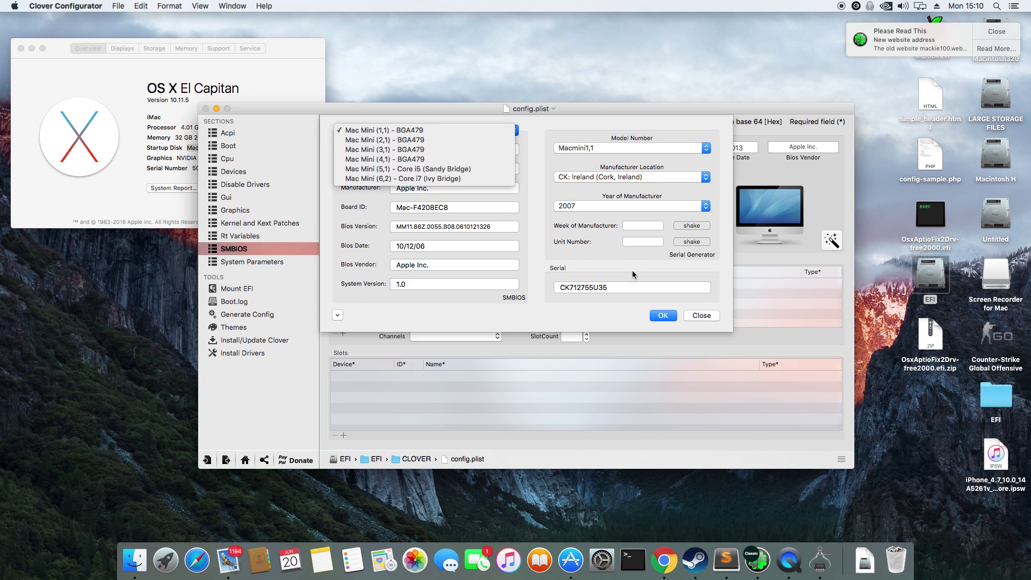
pyautogui.click(337, 316)
pyautogui.click(338, 316)
pyautogui.hscroll(2, 592, 254)
# Step: Preview Mac Pro (2,1) and iMac (8,1), then close the picker keeping iMac14,2
pyautogui.click(613, 226)
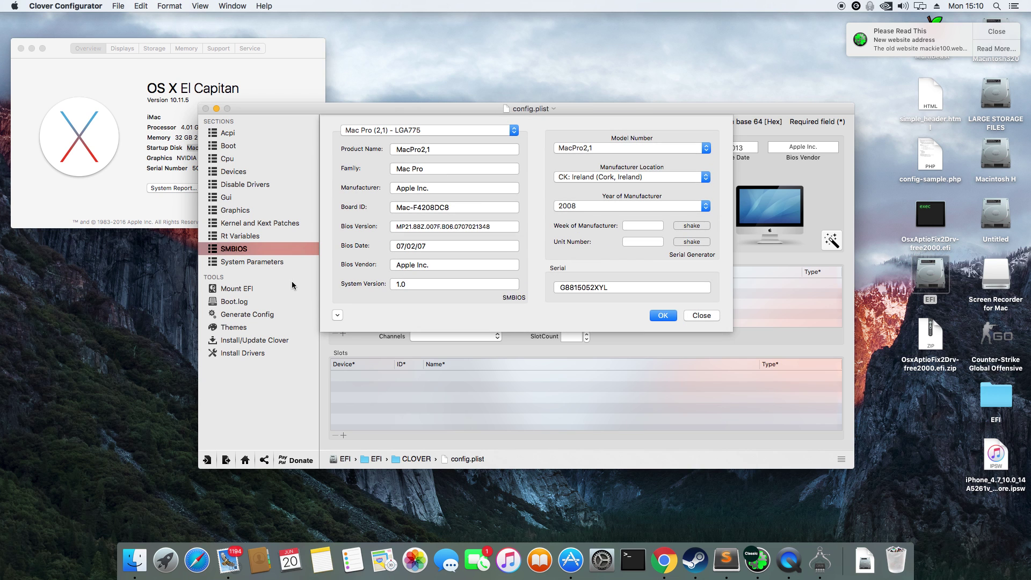
pyautogui.click(337, 316)
pyautogui.click(364, 222)
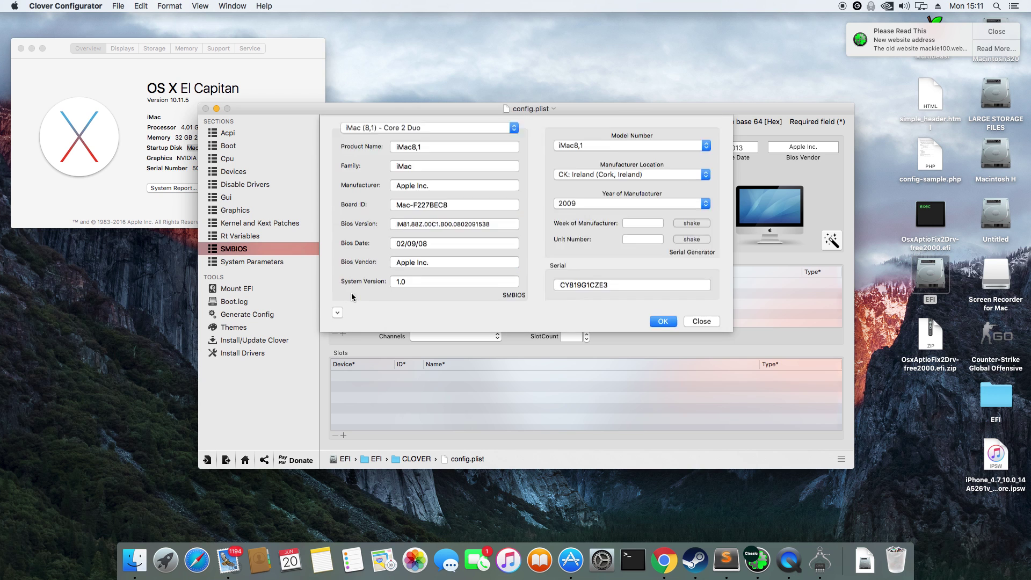
pyautogui.click(337, 316)
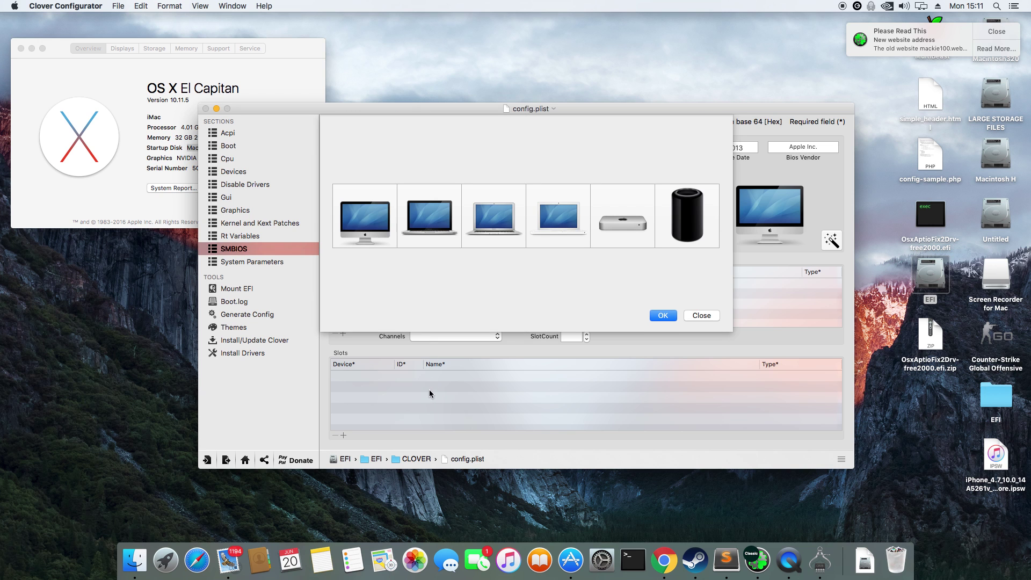
pyautogui.click(711, 315)
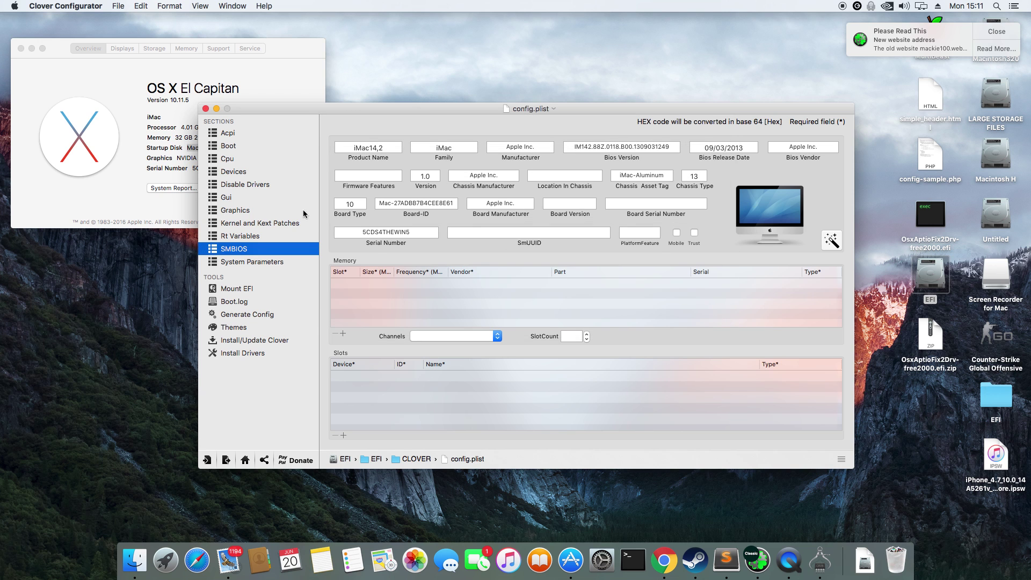
pyautogui.click(232, 146)
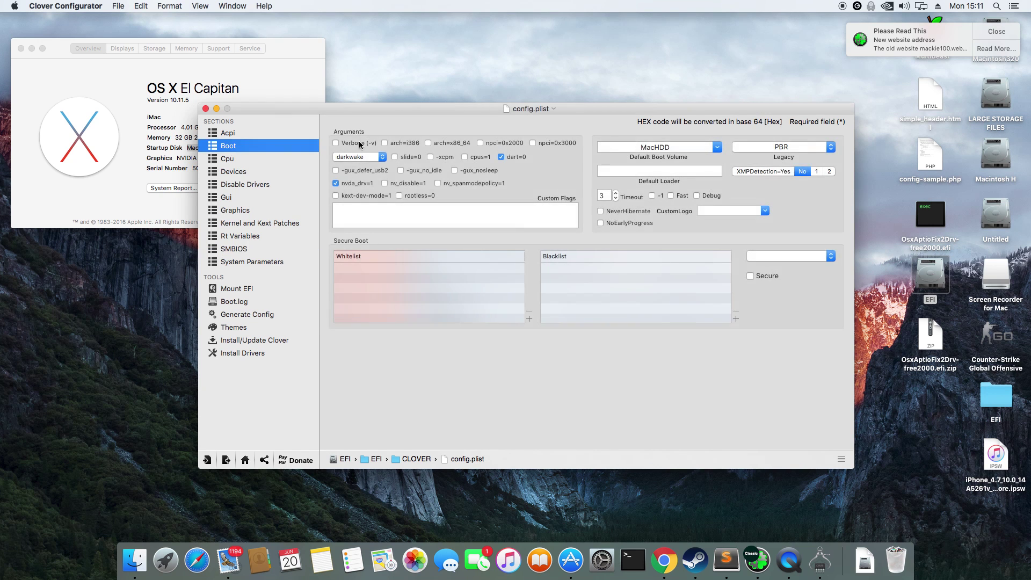
# Step: Uncheck nvda_drv=1 in the boot arguments, leaving nv_disable=1 off
pyautogui.click(335, 142)
pyautogui.click(387, 185)
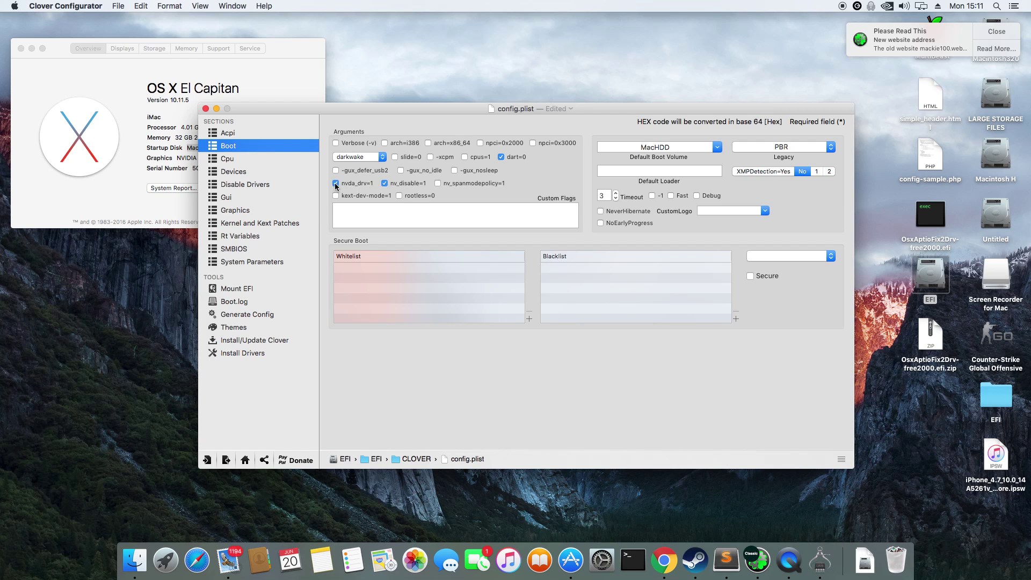
pyautogui.click(386, 185)
pyautogui.click(696, 149)
# Step: Choose LastBootedVolume as default boot volume, re-check nvda_drv=1, and close config.plist
pyautogui.click(718, 148)
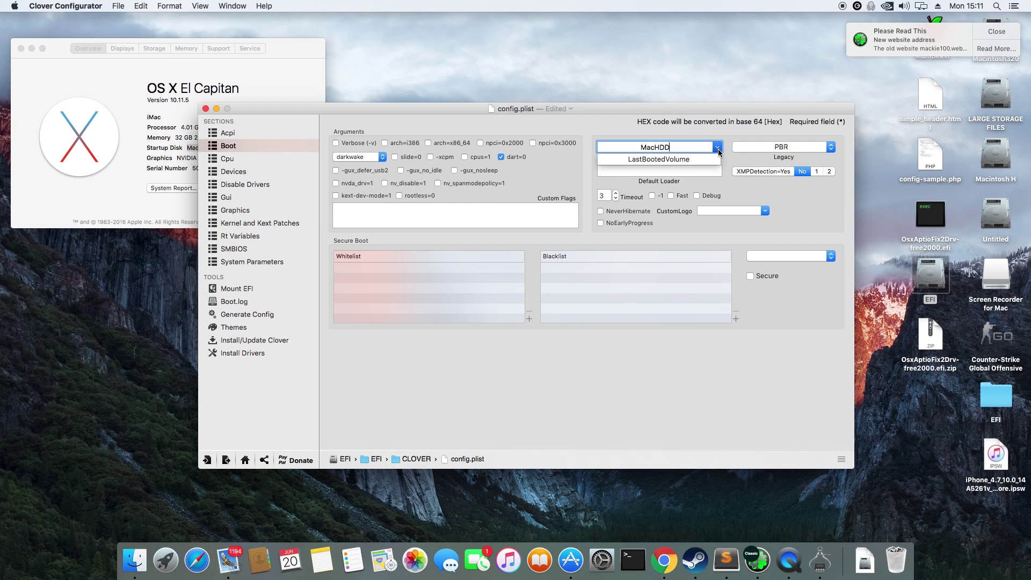
pyautogui.click(677, 159)
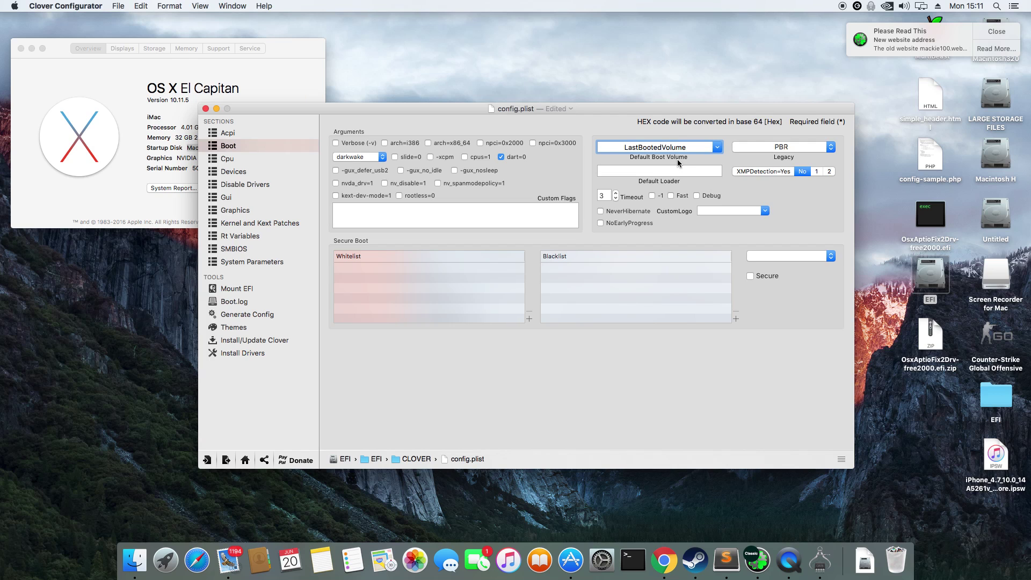
pyautogui.moveTo(628, 109); pyautogui.dragTo(627, 103)
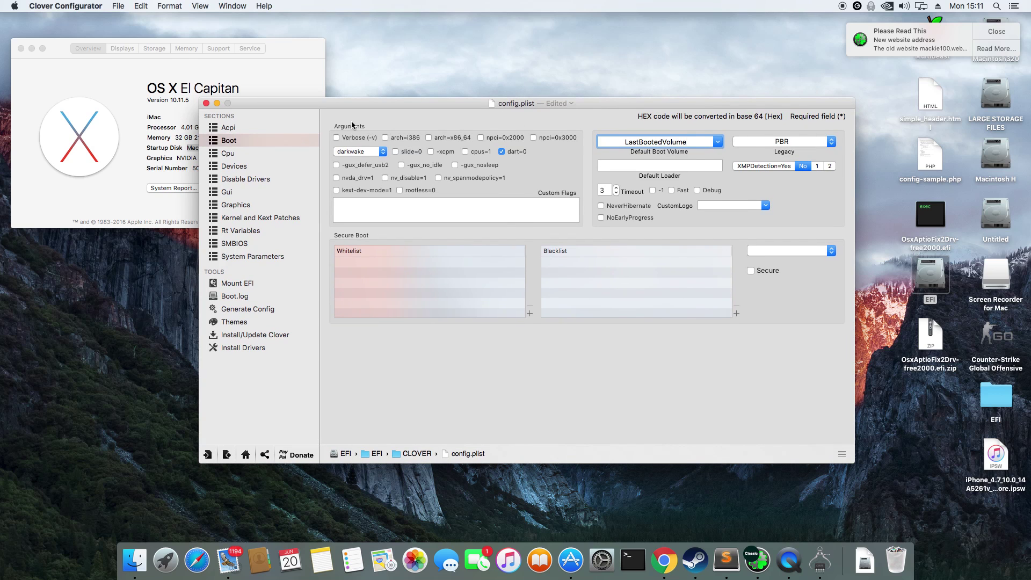
pyautogui.click(336, 178)
pyautogui.click(206, 105)
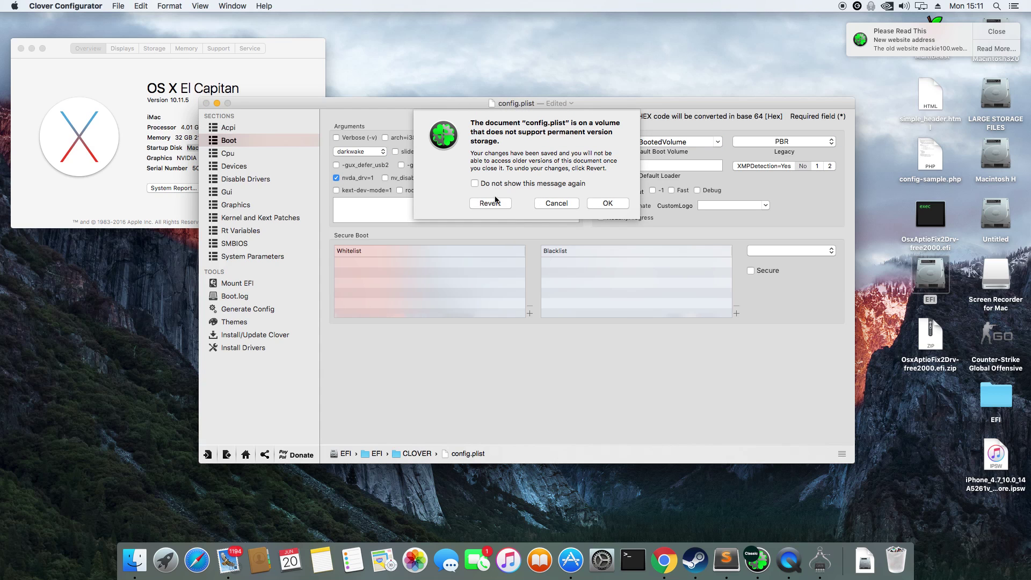
# Step: Accept the version-storage save notice, then relaunch Clover Configurator
pyautogui.click(606, 204)
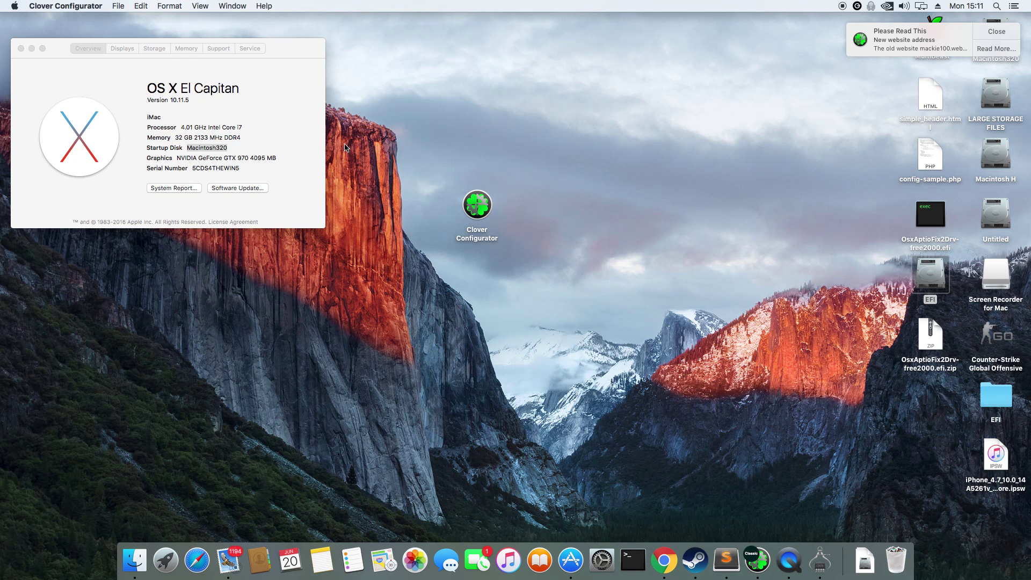
pyautogui.moveTo(368, 159); pyautogui.dragTo(518, 240)
pyautogui.doubleClick(476, 233)
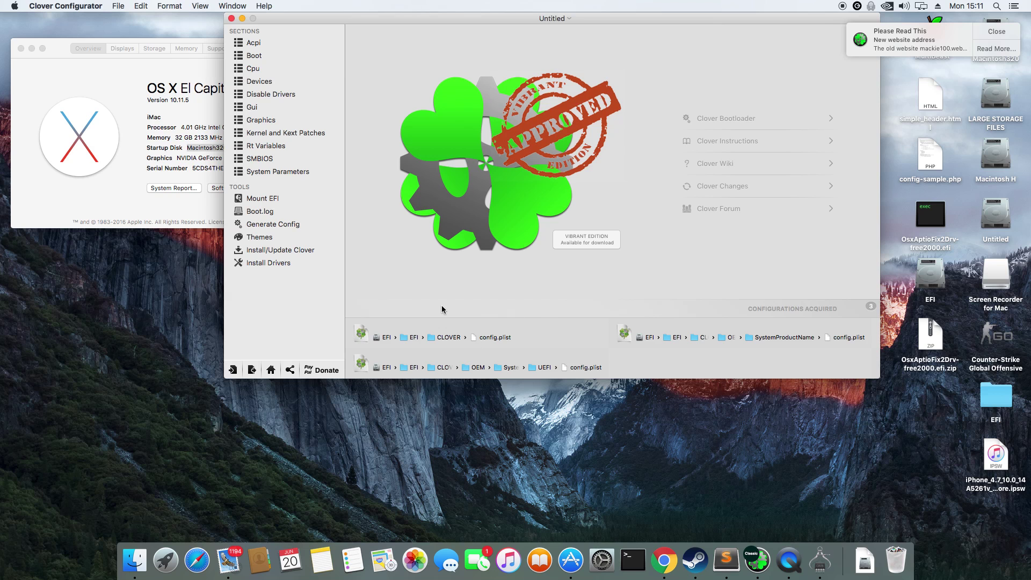
# Step: Close Clover Configurator, move System Information, and dismiss the Please Read This notification
pyautogui.click(231, 18)
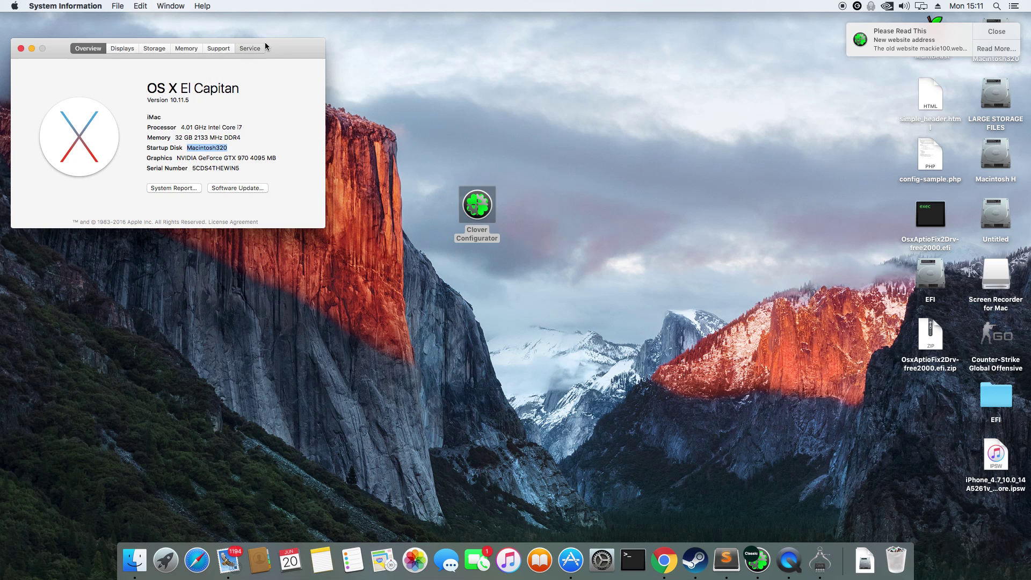
pyautogui.moveTo(286, 41); pyautogui.dragTo(354, 58)
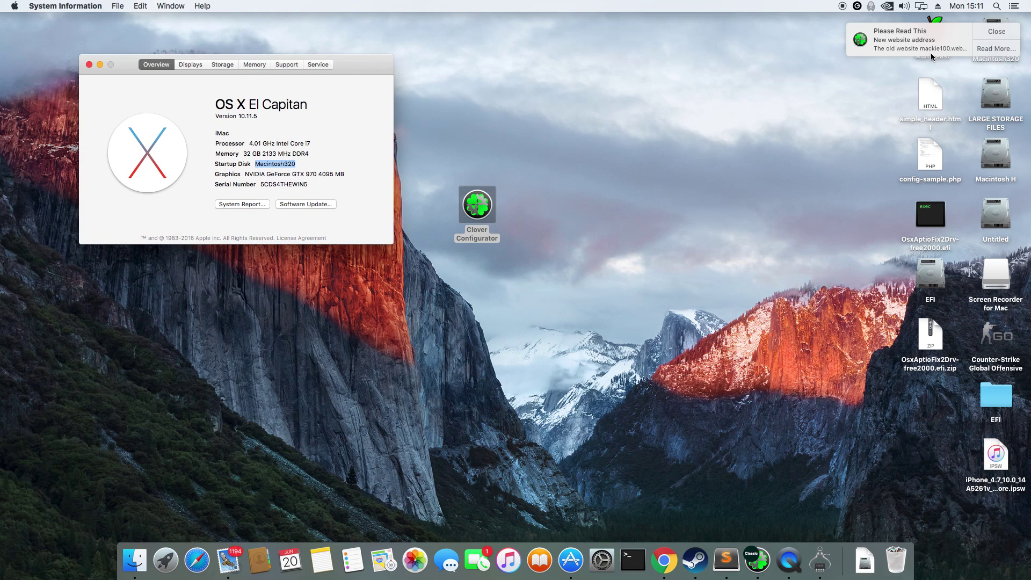
pyautogui.click(995, 34)
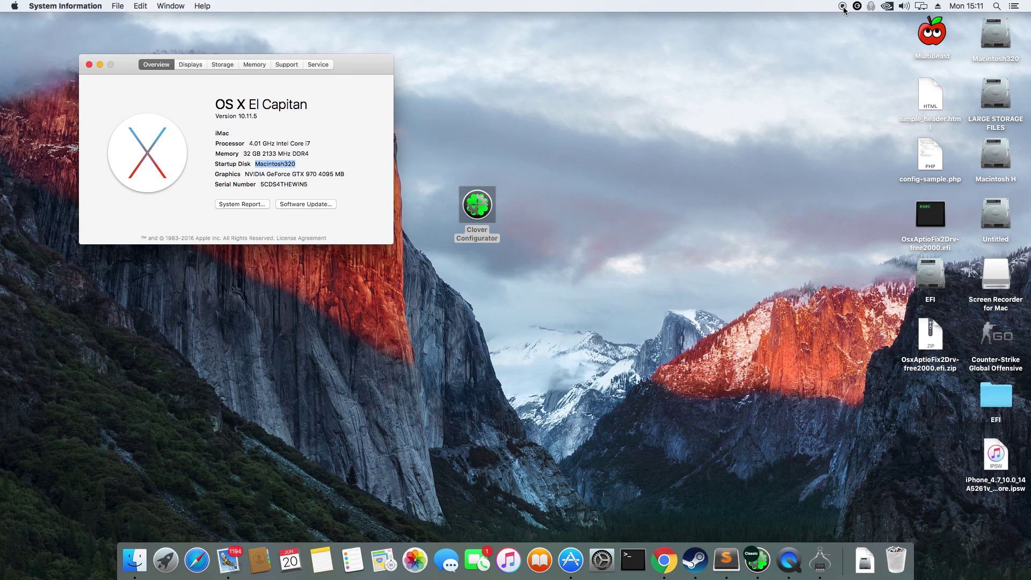
# Step: Eject the EFI volume from the desktop and open Launchpad
pyautogui.rightClick(929, 274)
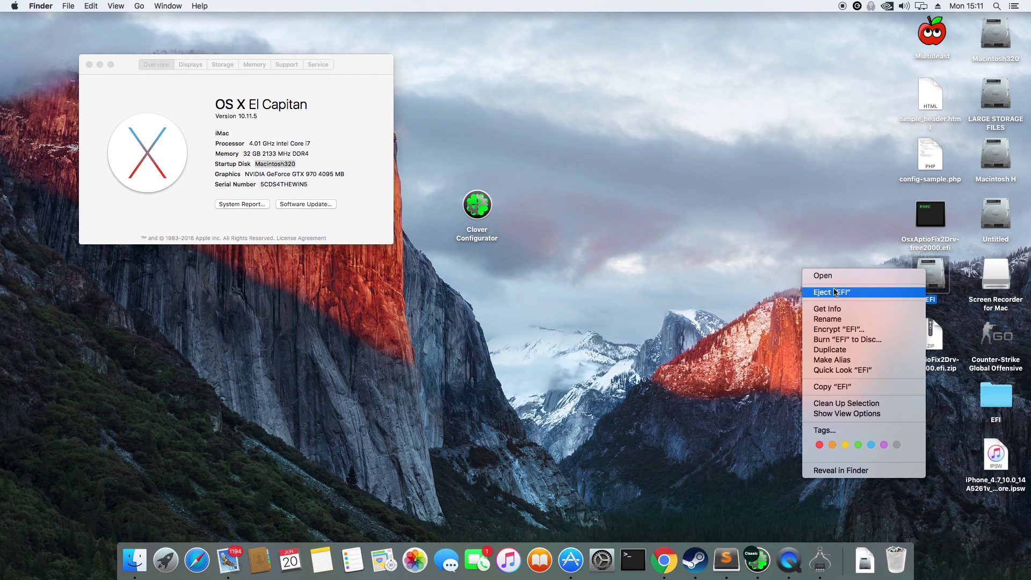
pyautogui.click(885, 293)
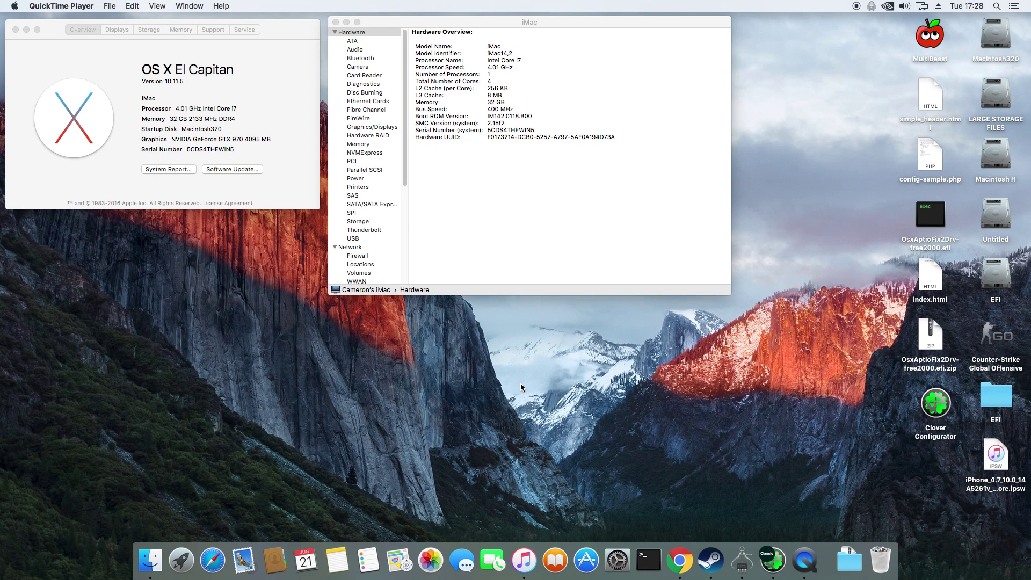
pyautogui.click(183, 561)
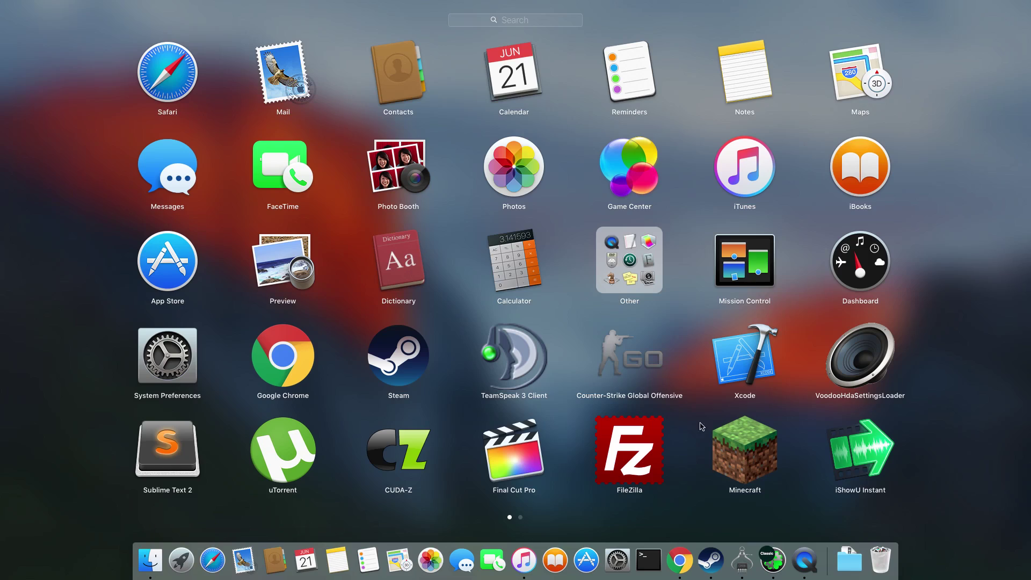